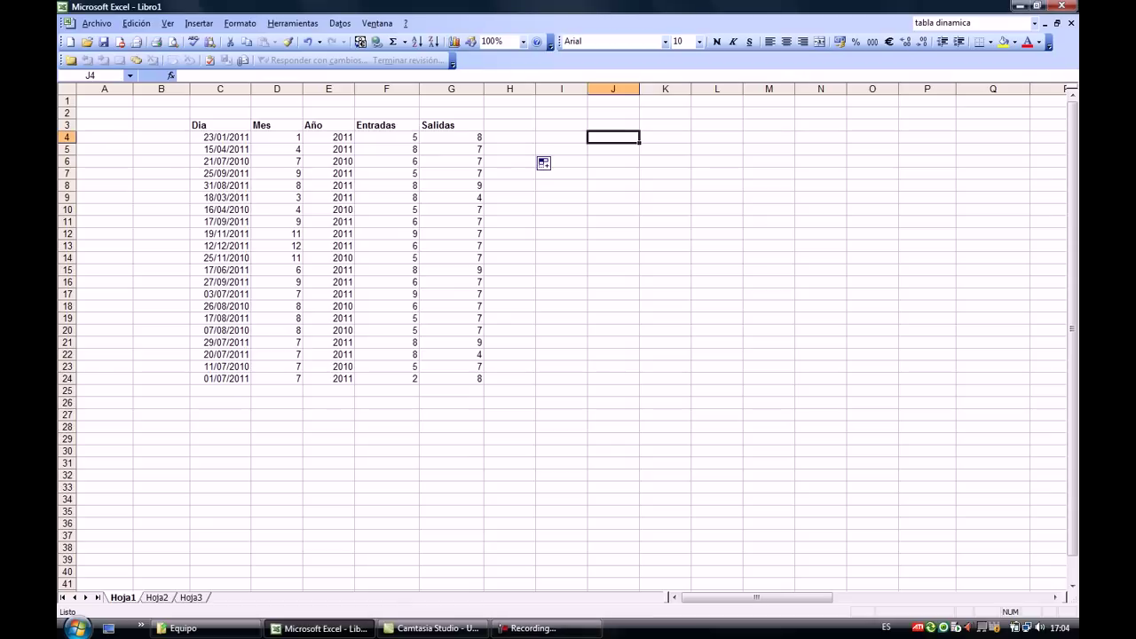
Point out the data list and its Día, Mes, Año, Entradas and Salidas columns.
left_click(220, 450)
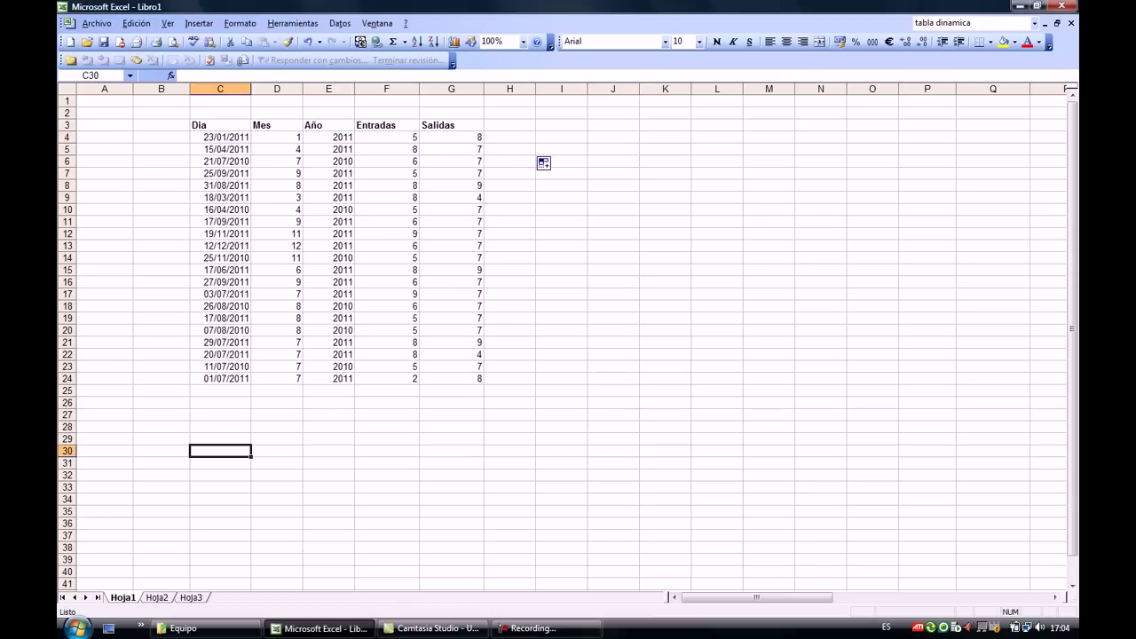
left_click_drag(209, 125, 462, 378)
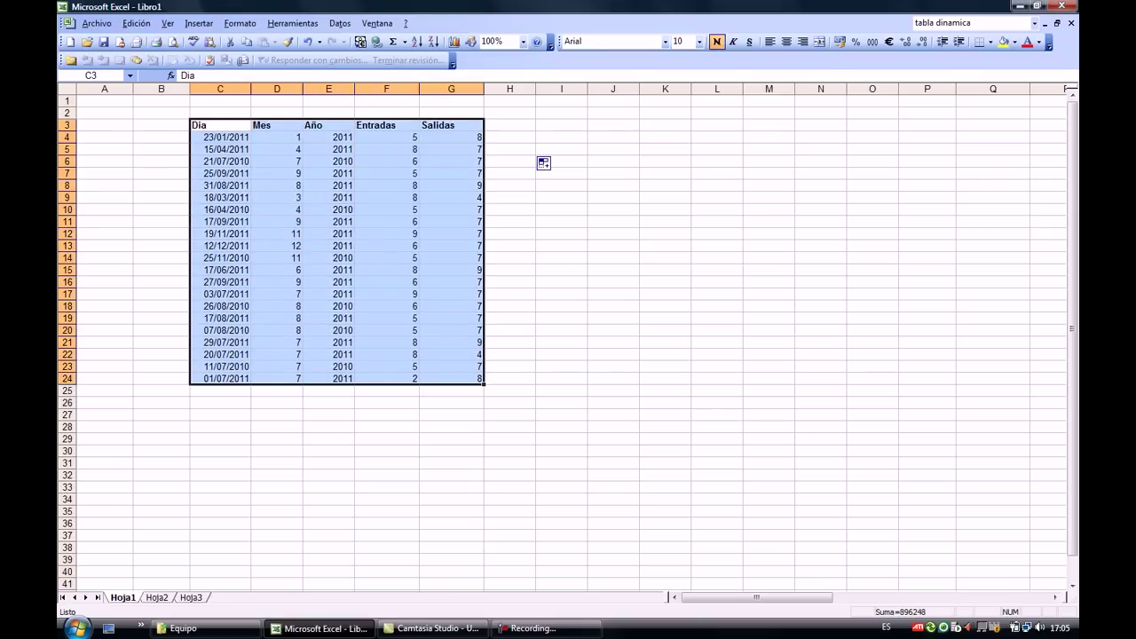
left_click_drag(220, 125, 220, 378)
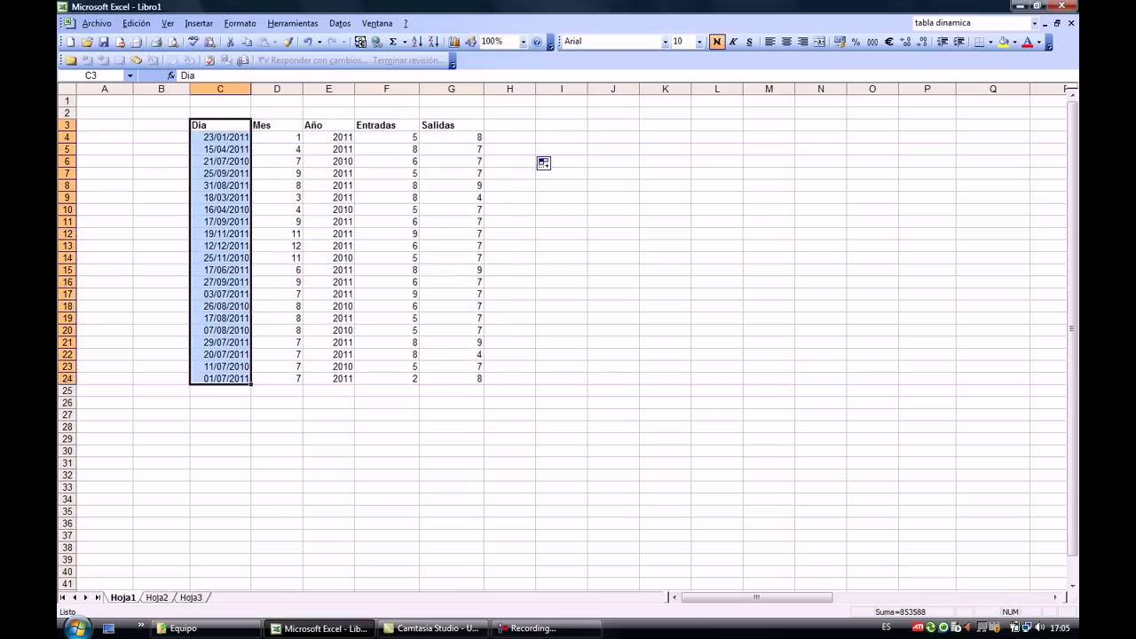
left_click_drag(277, 125, 277, 378)
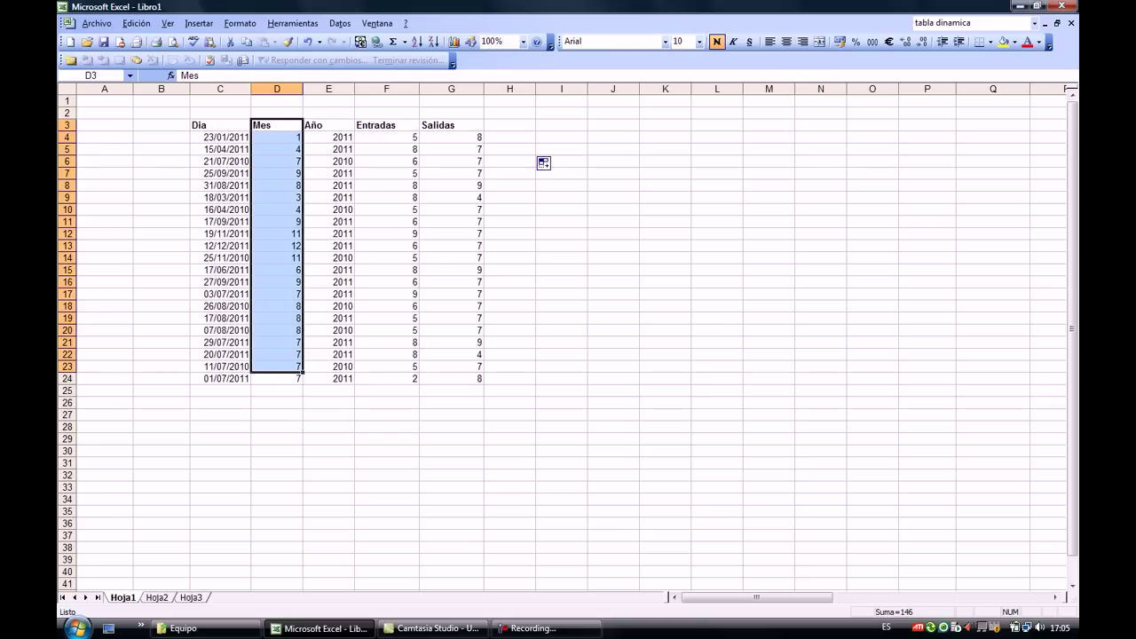
left_click_drag(328, 125, 329, 378)
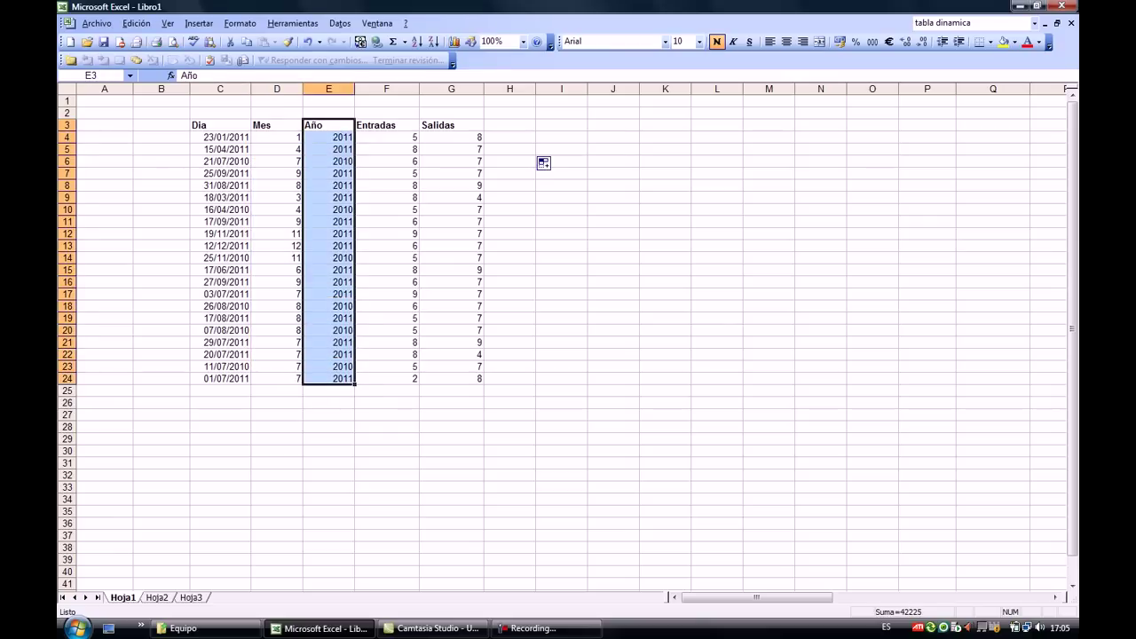
left_click_drag(386, 125, 386, 378)
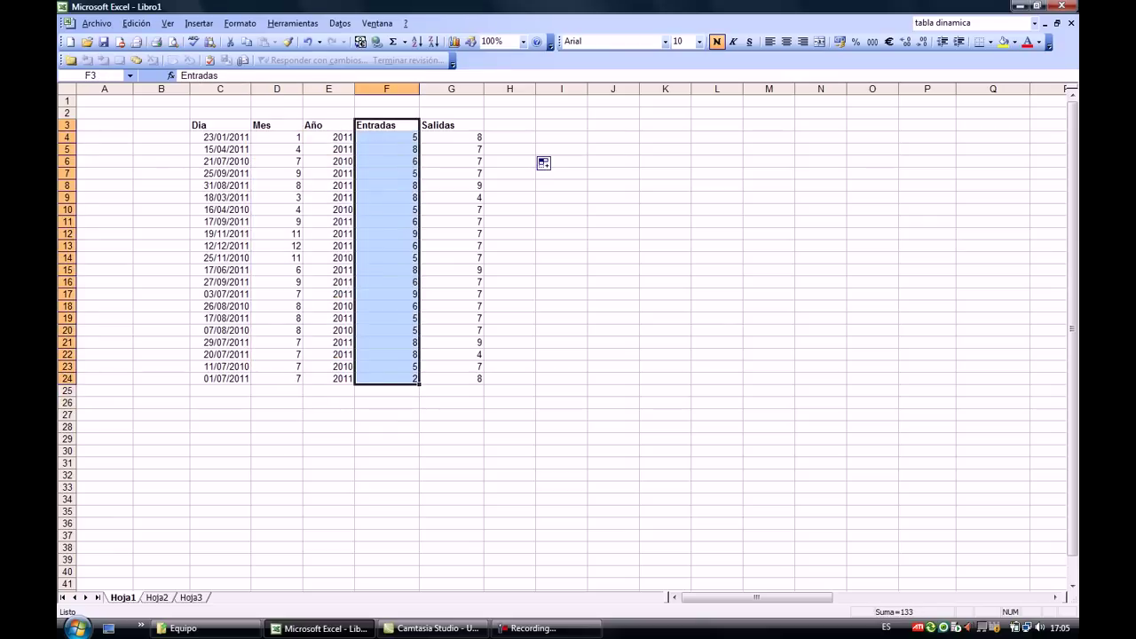
left_click_drag(451, 125, 451, 378)
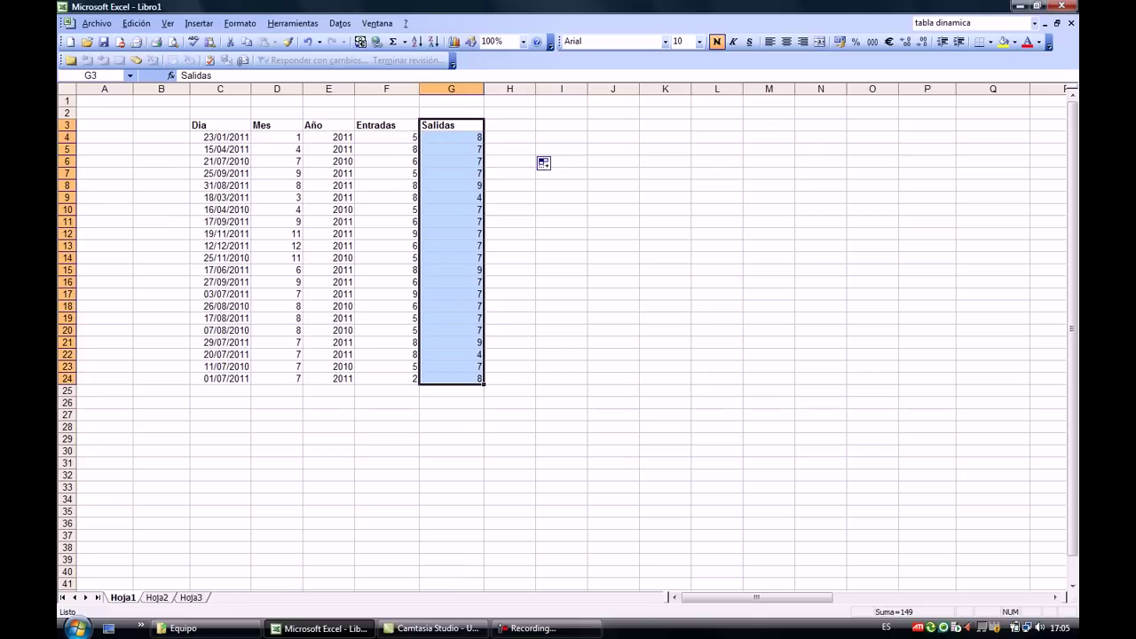
left_click(386, 427)
left_click(220, 439)
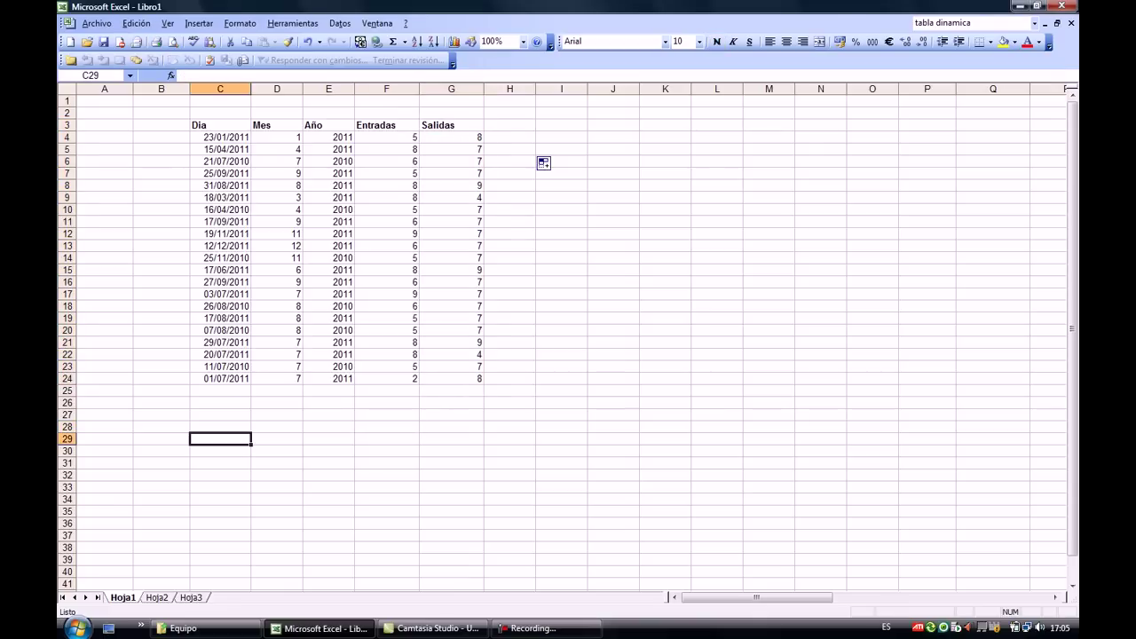
left_click_drag(220, 137, 451, 378)
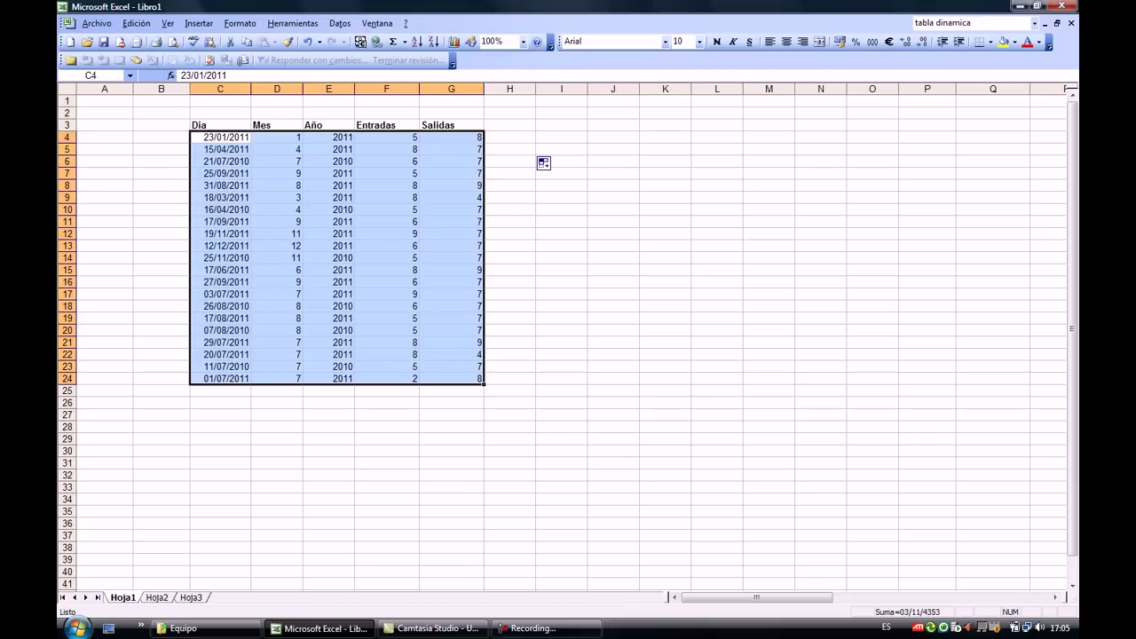
left_click(220, 426)
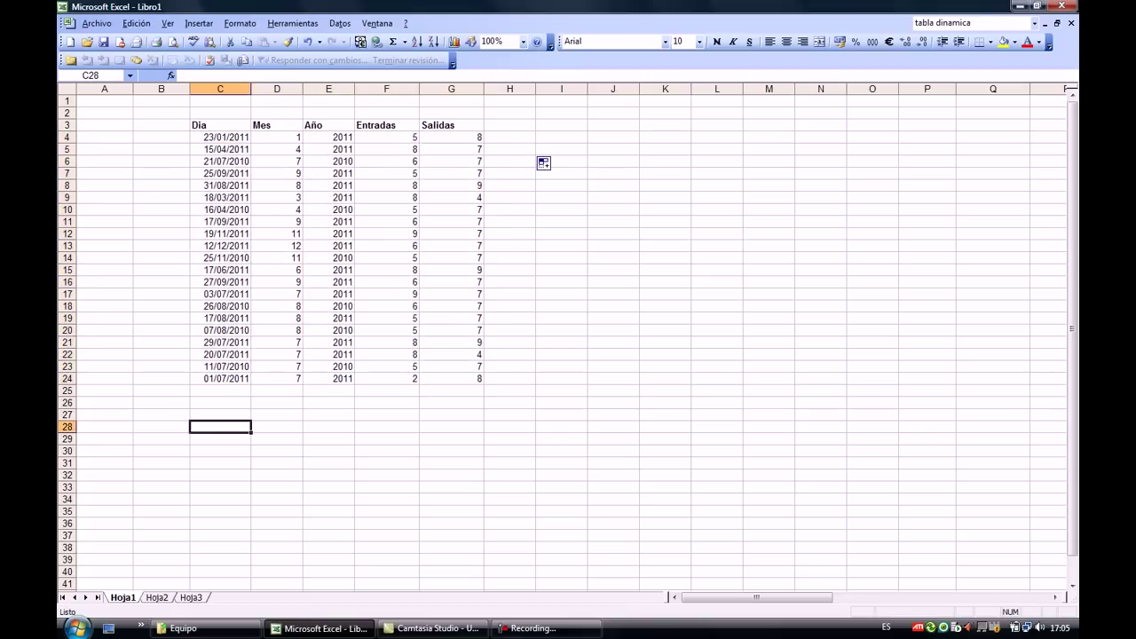
Launch the Datos pivot table wizard, keeping Lista o base de datos and Tabla dinámica.
left_click(340, 23)
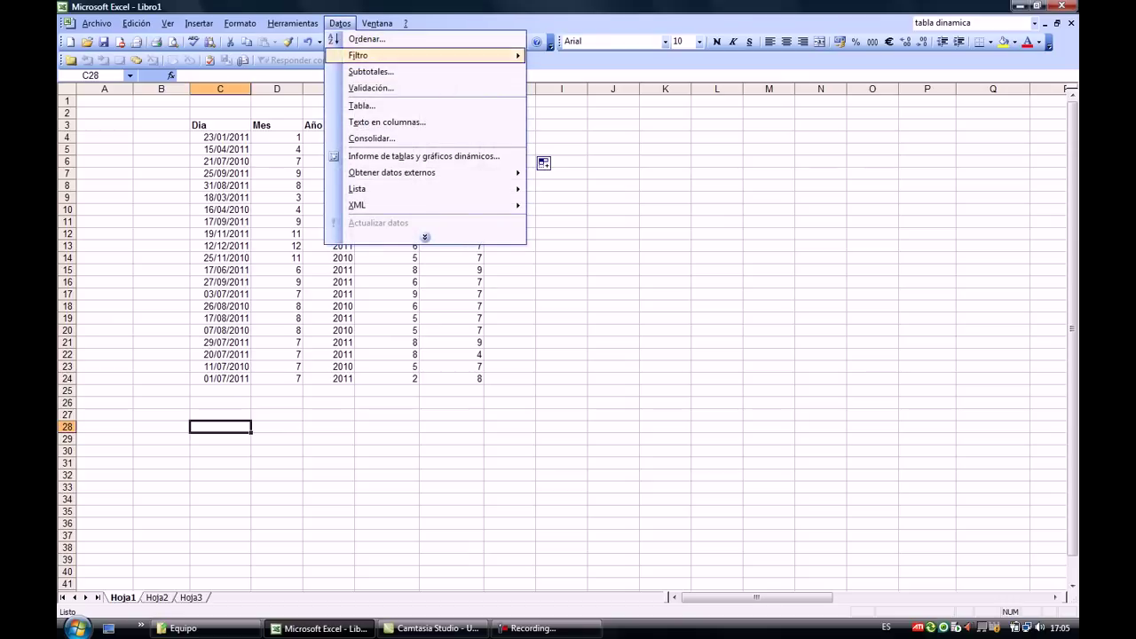
left_click(423, 156)
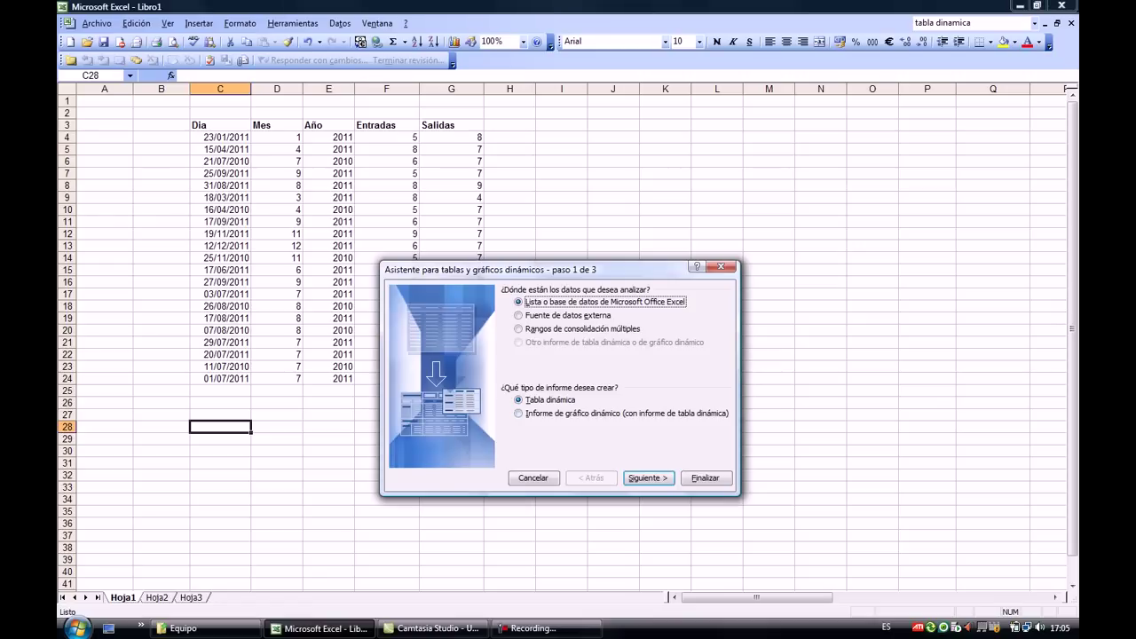
left_click(647, 478)
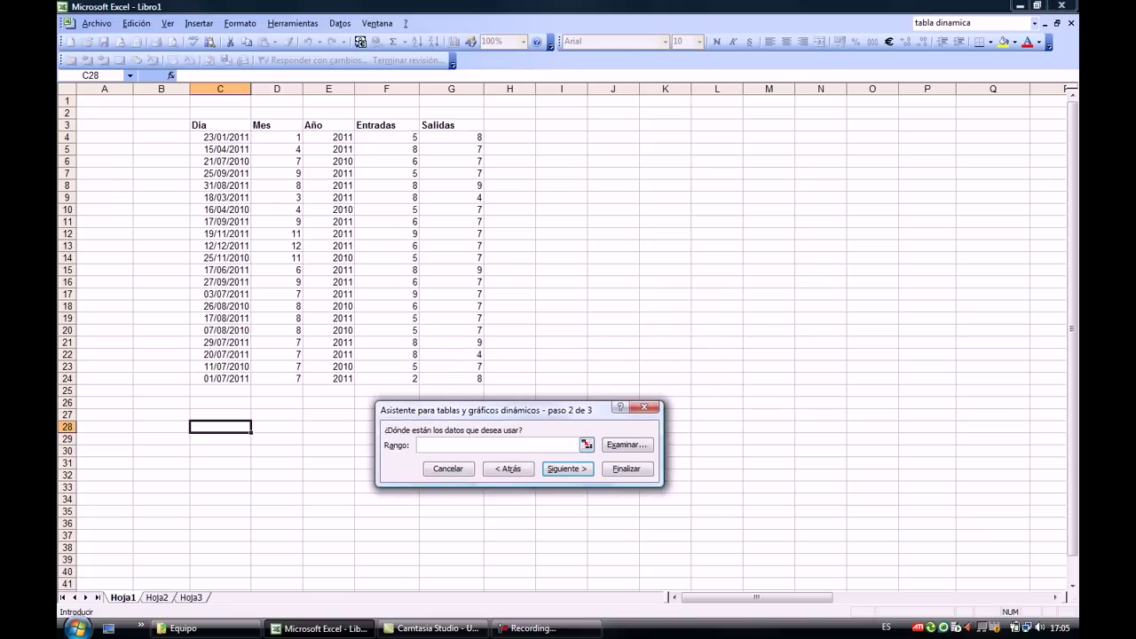
Set the source range to Hoja1!$C$3:$G$24 and advance to wizard step 3.
left_click(586, 444)
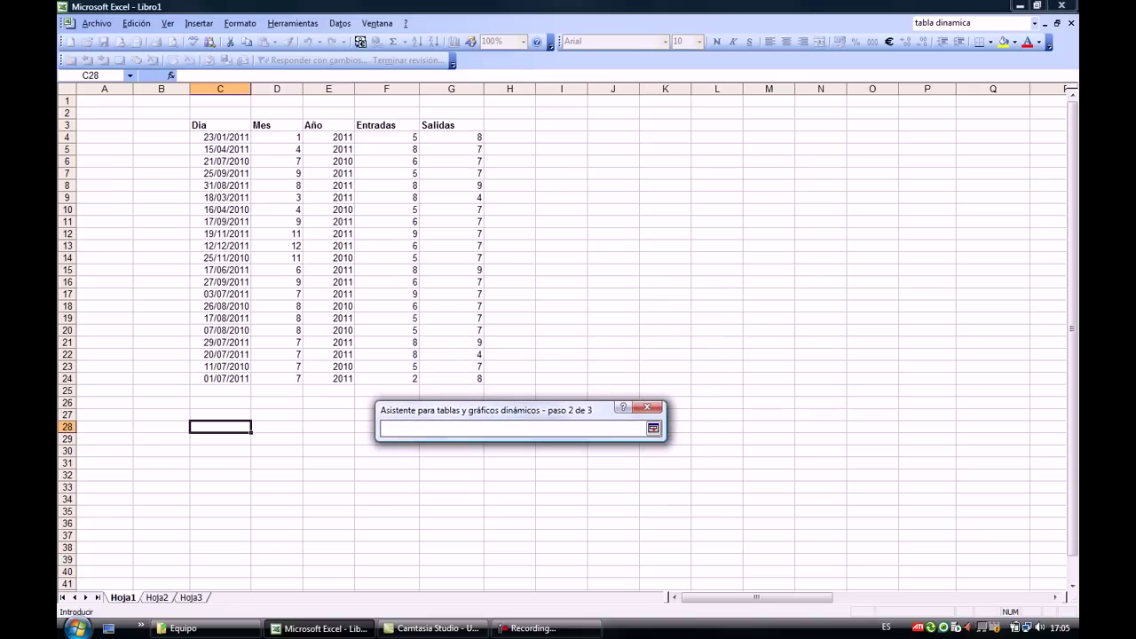
left_click_drag(204, 125, 479, 380)
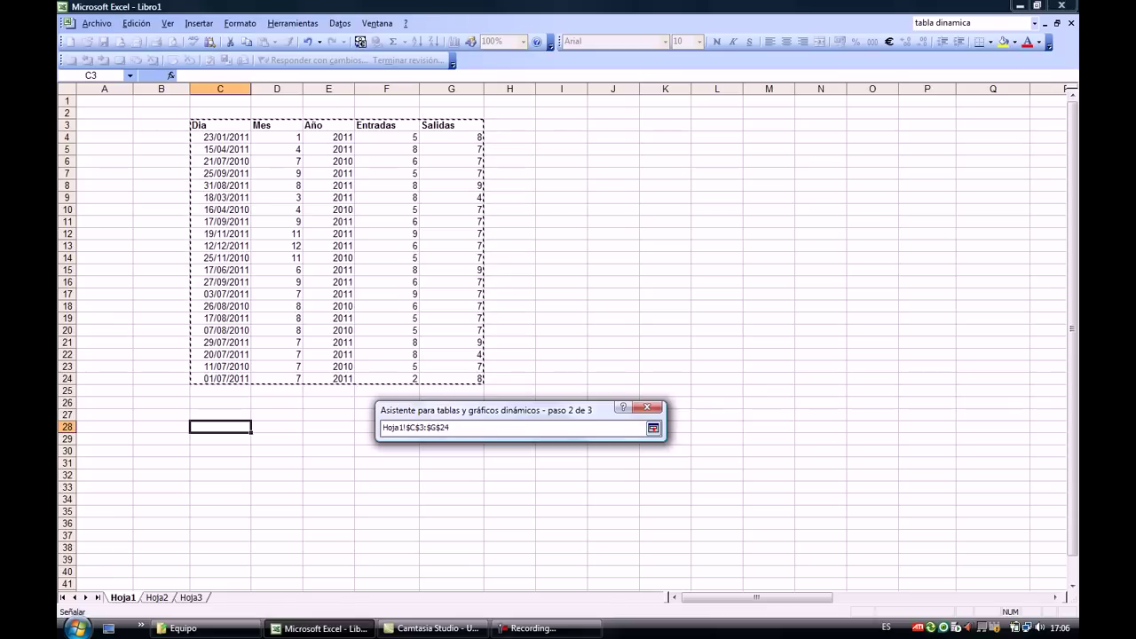
key("Return")
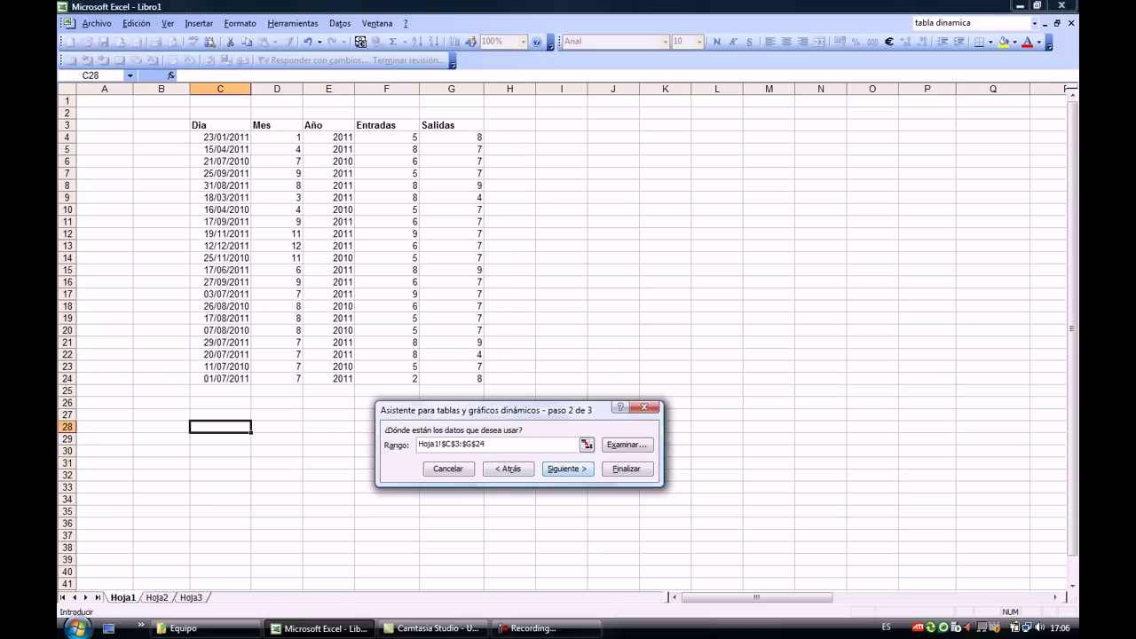
key("Return")
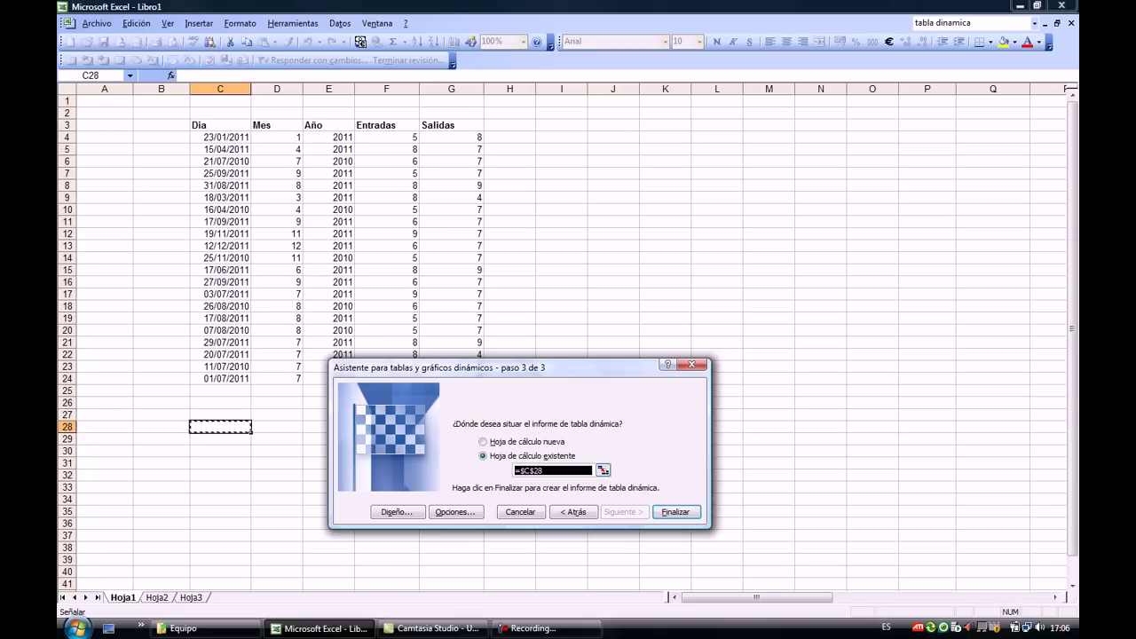
Place the pivot report on the existing sheet at cell J3.
left_click(603, 470)
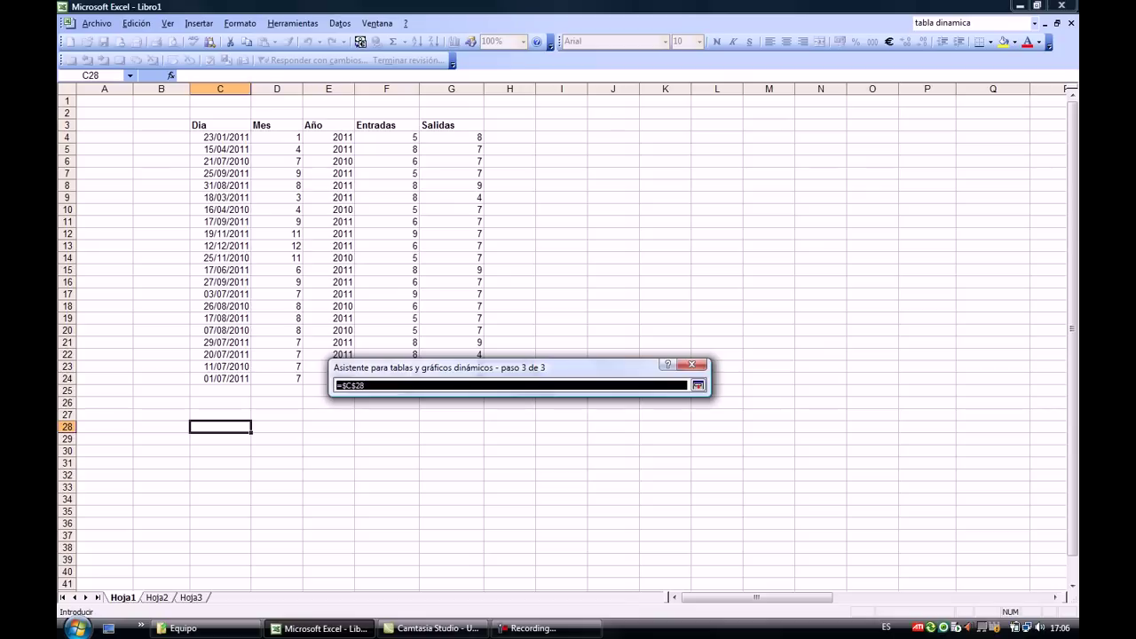
left_click(613, 125)
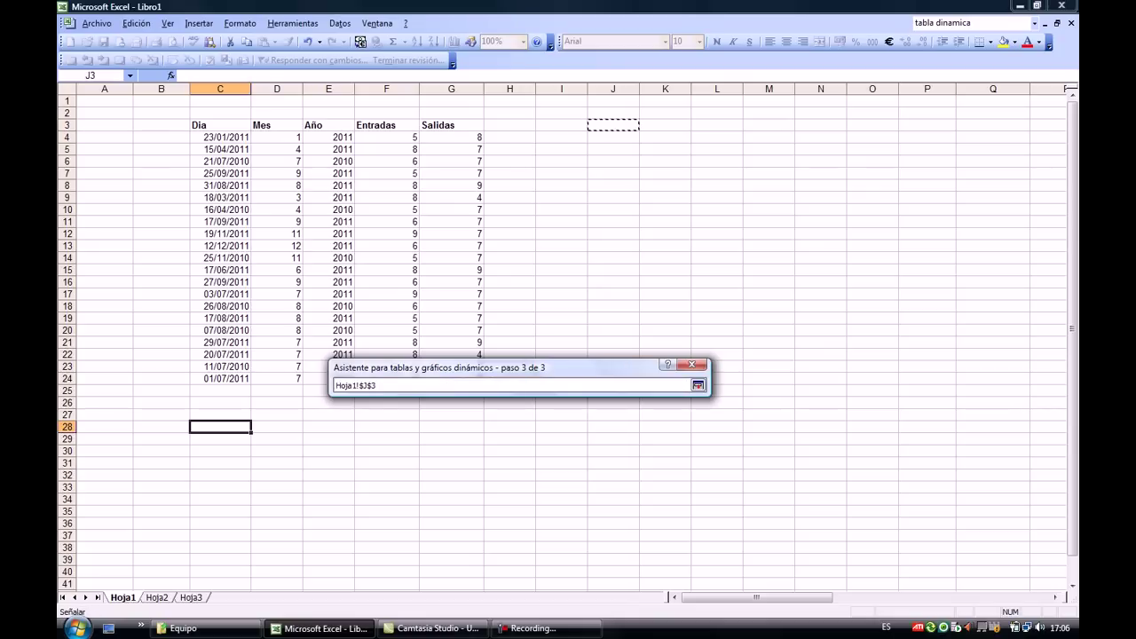
key("Return")
key("Return")
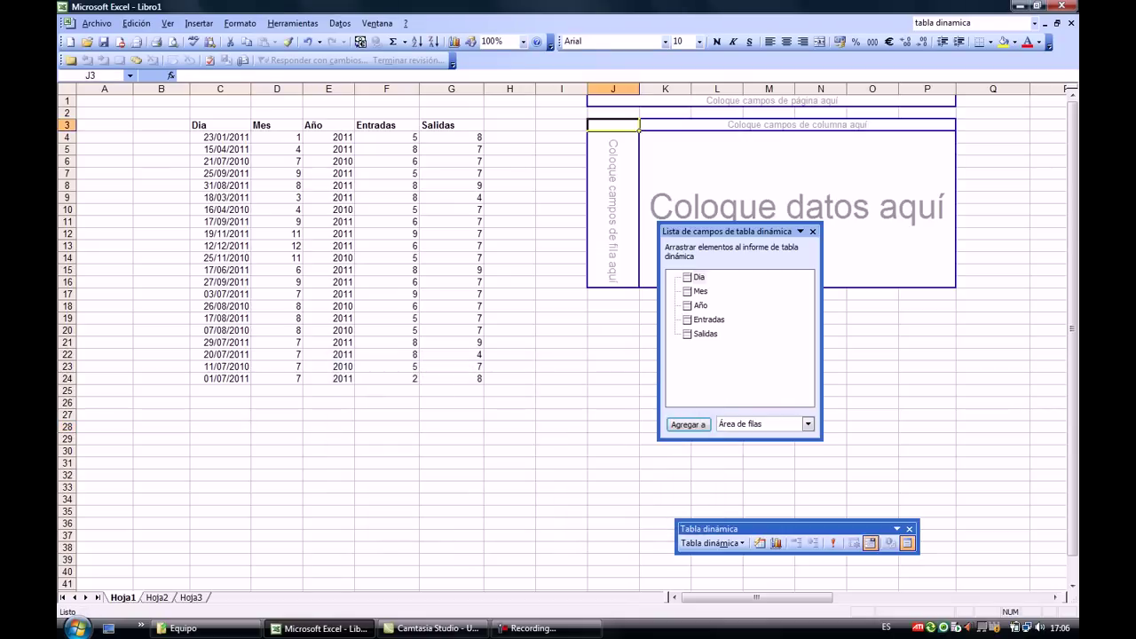
Move the field list aside, review the row, column, data and page areas, then select Año.
left_click_drag(710, 231, 600, 313)
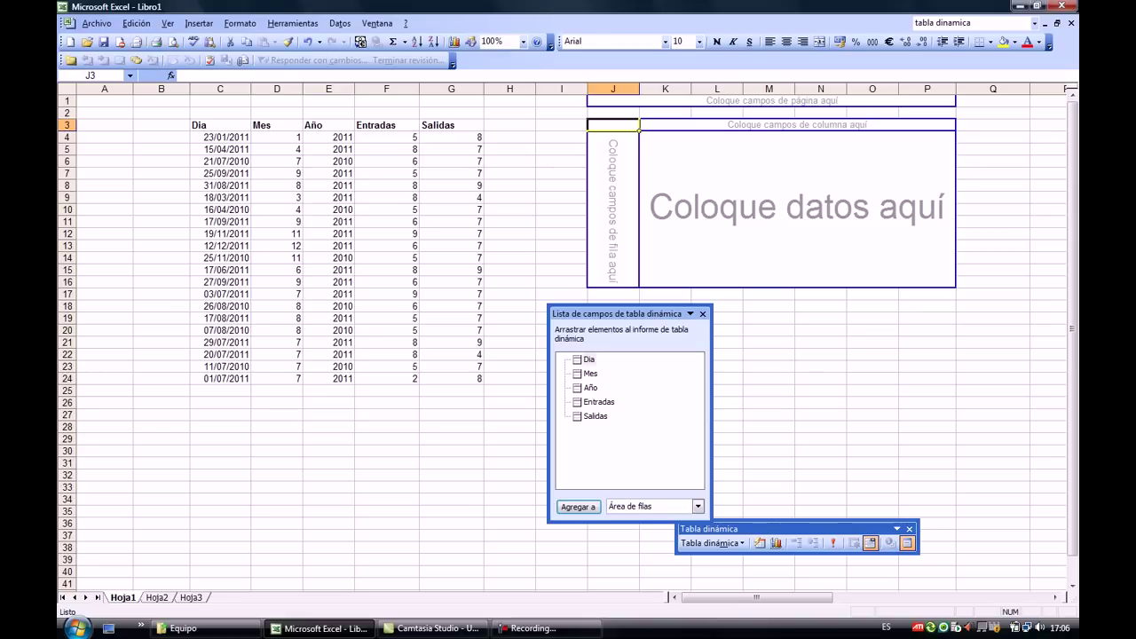
left_click_drag(612, 221, 612, 269)
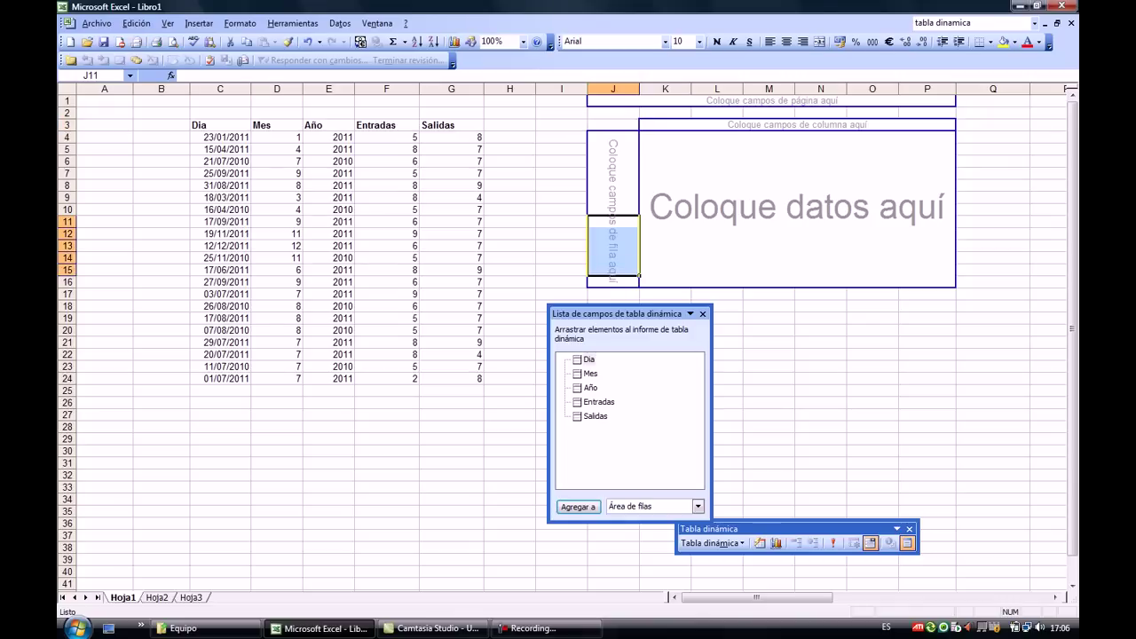
left_click_drag(666, 125, 926, 124)
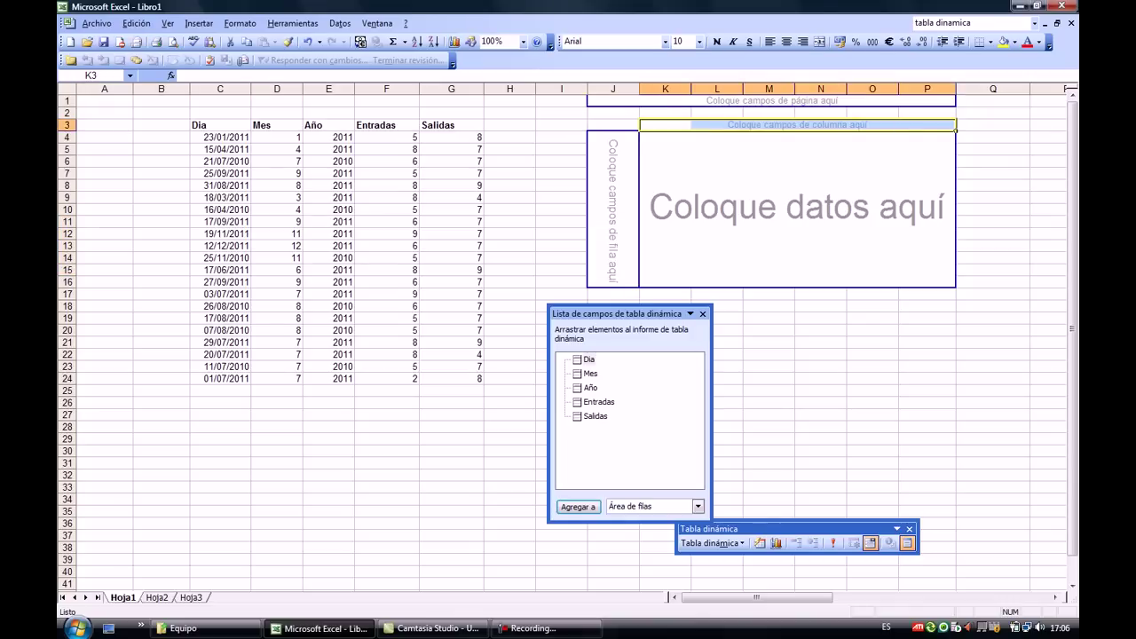
left_click_drag(665, 137, 926, 282)
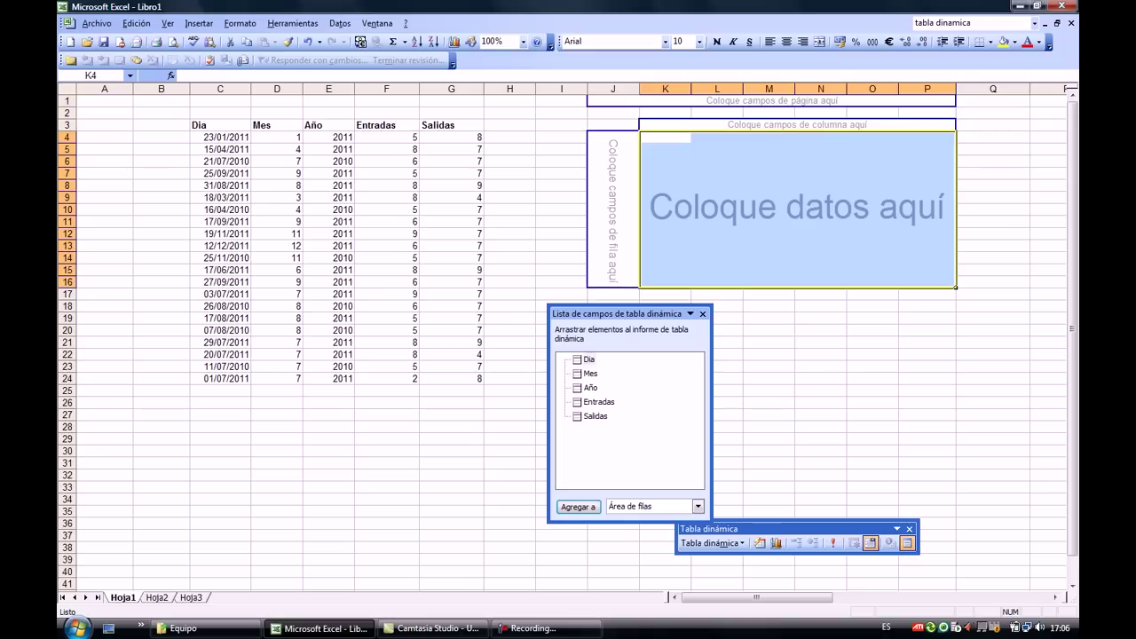
left_click_drag(612, 101, 872, 100)
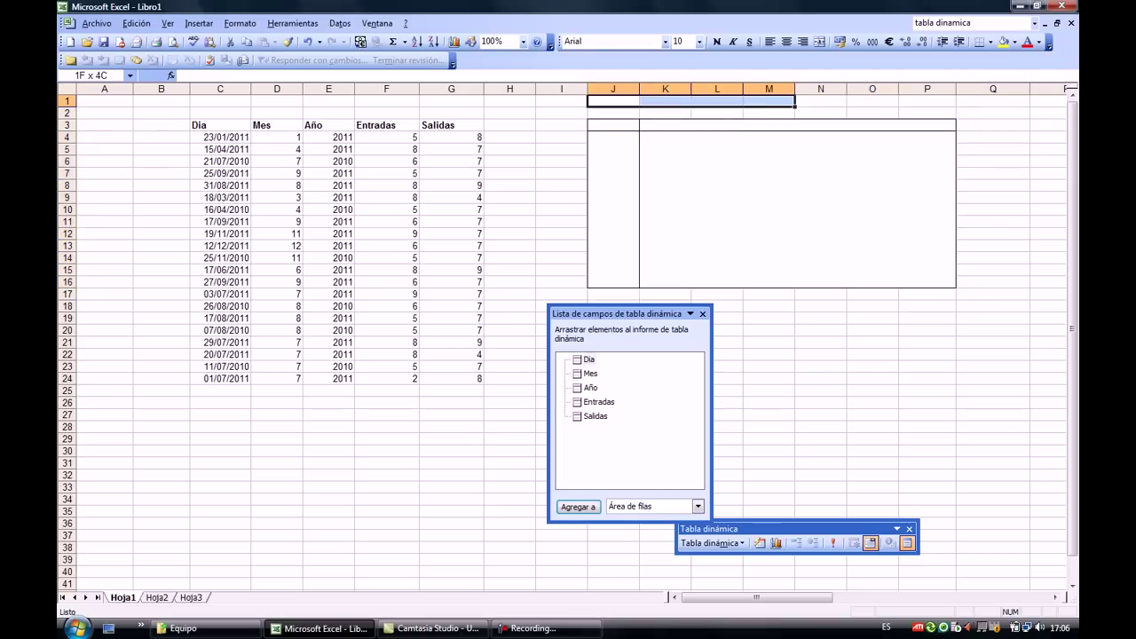
left_click(768, 185)
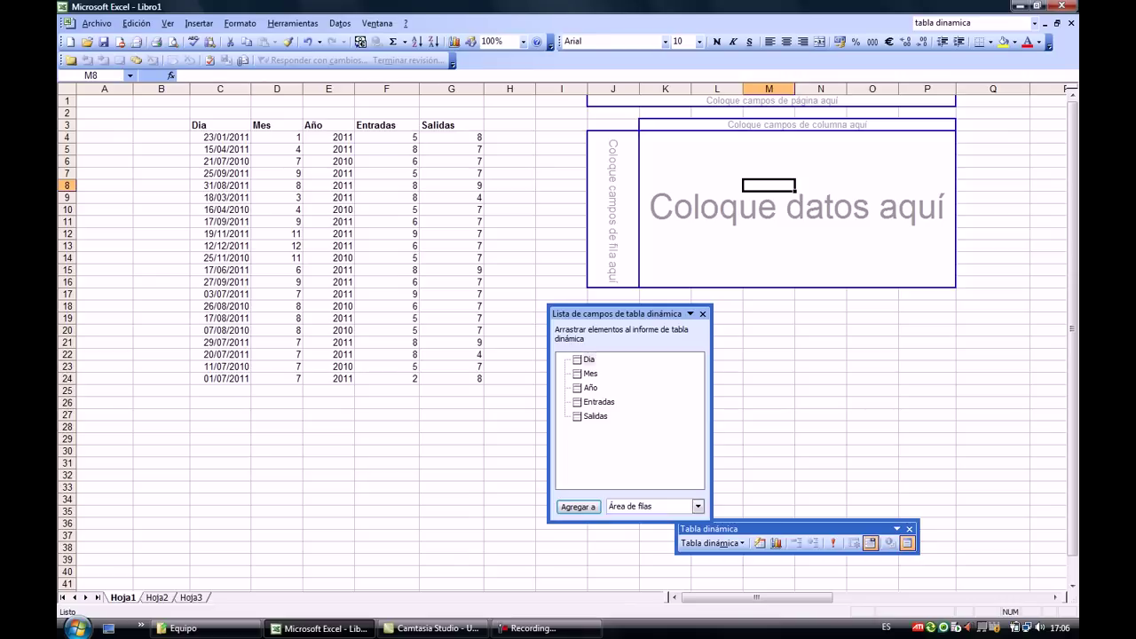
left_click(590, 387)
Add Año as row field and sum Entradas, checking 2010 at 32 and 2011 at 101.
left_click_drag(590, 388, 612, 209)
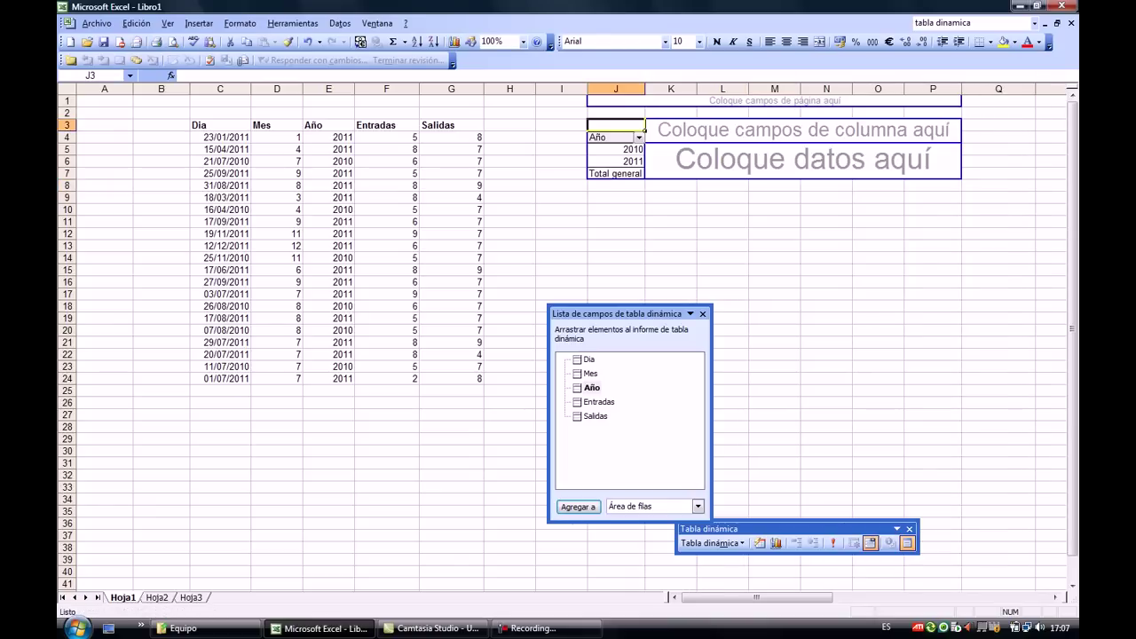
left_click_drag(598, 402, 799, 160)
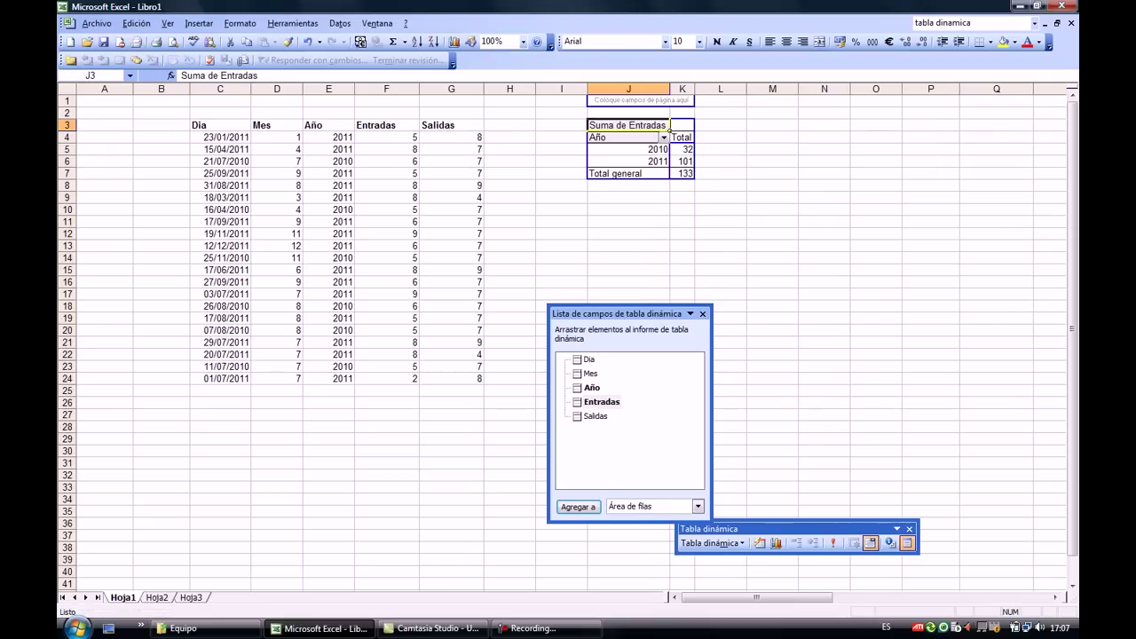
left_click(667, 150)
left_click(692, 150)
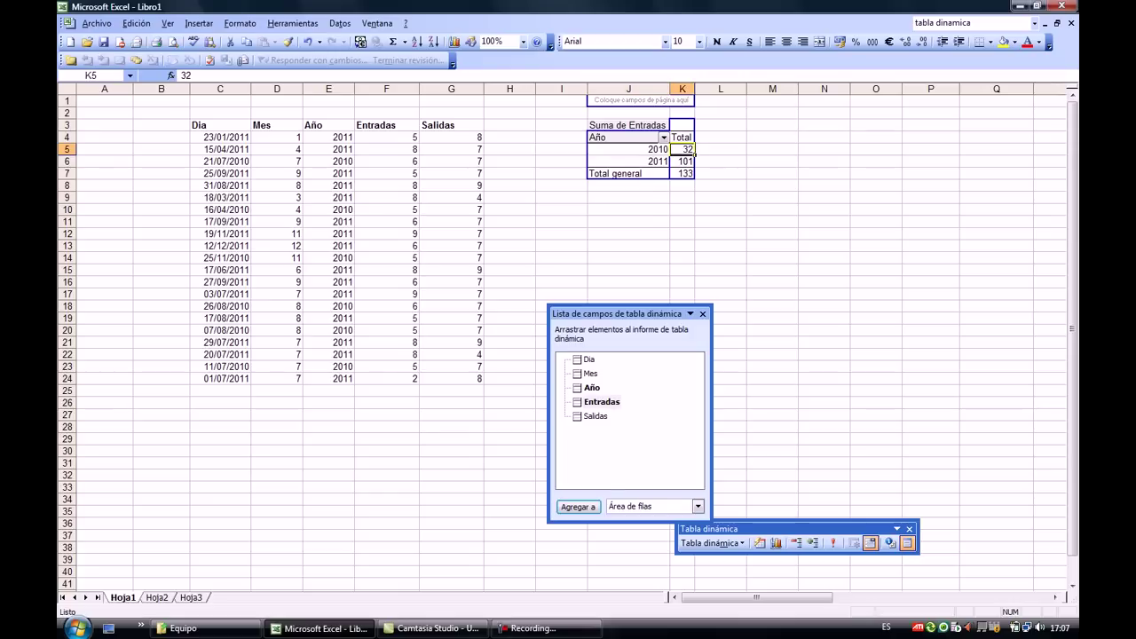
left_click(693, 163)
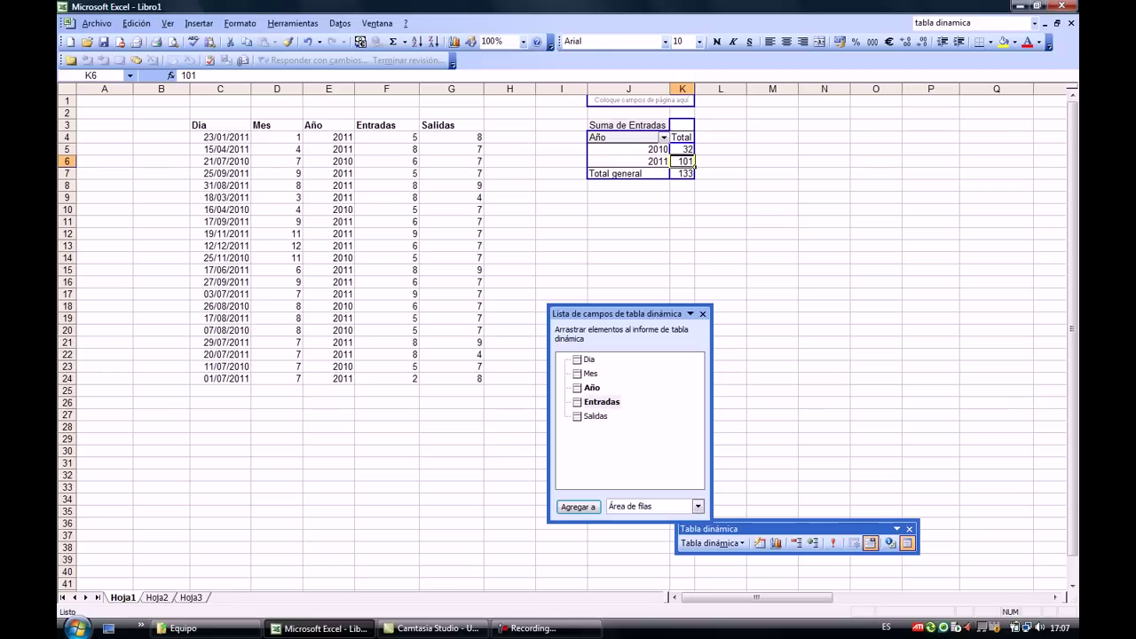
Add Mes as a second row field beside Año.
left_click_drag(590, 374, 593, 377)
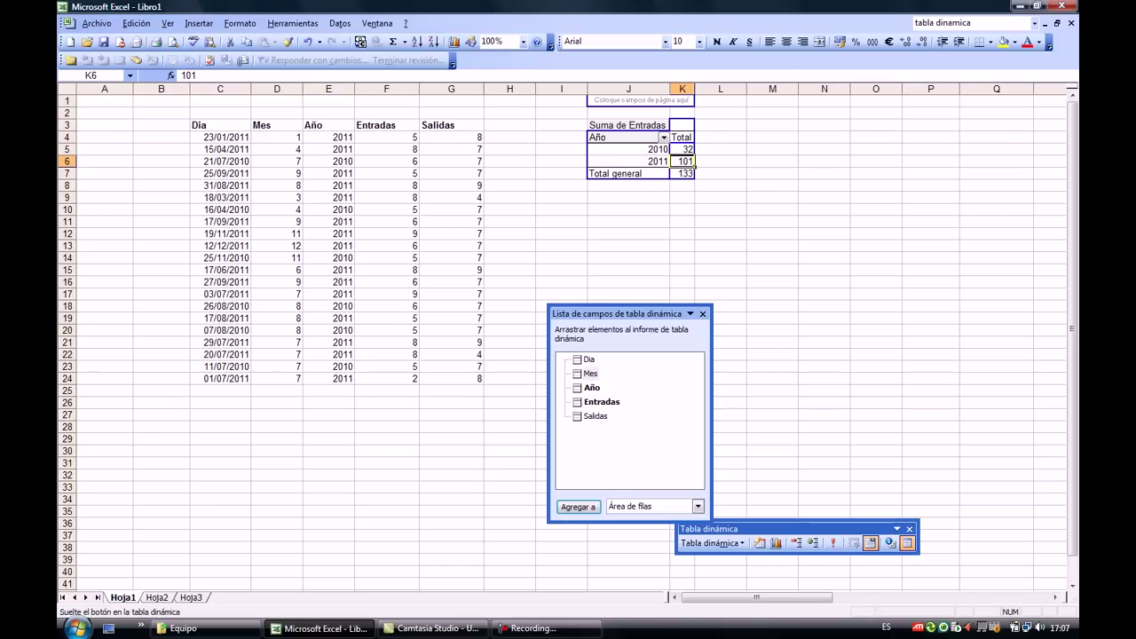
left_click_drag(695, 166, 671, 142)
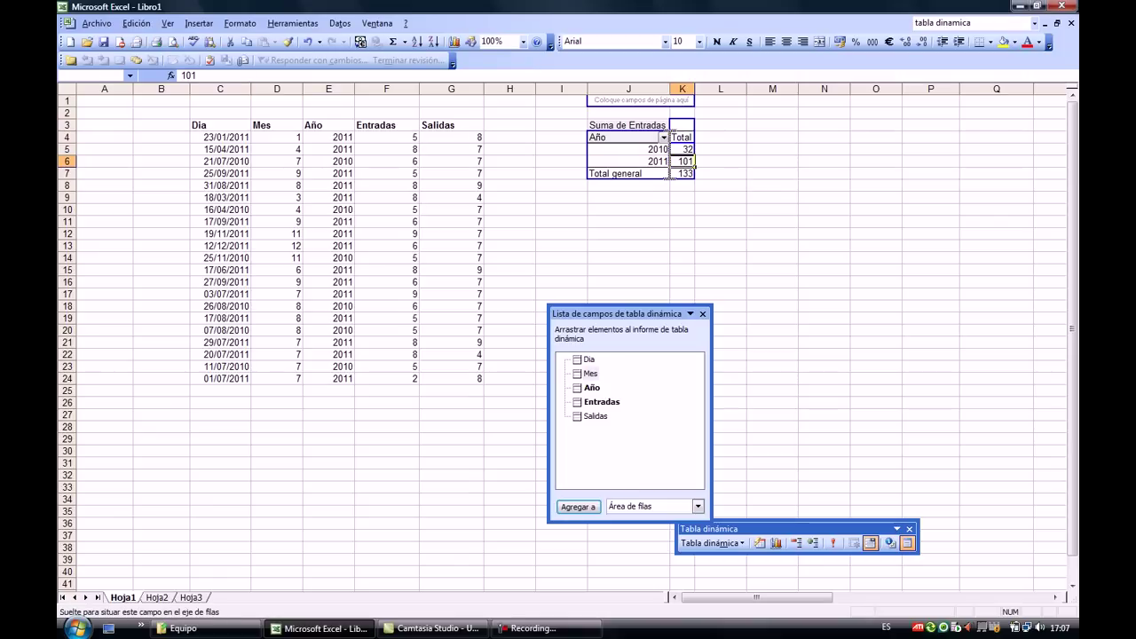
left_click_drag(672, 133, 672, 135)
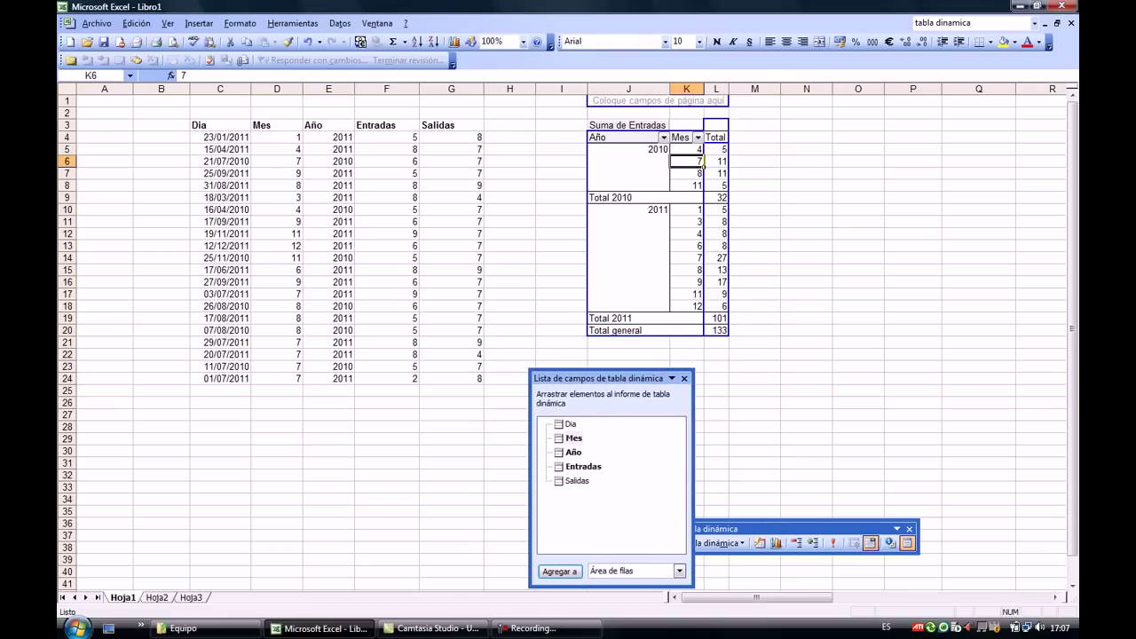
Check the month totals, such as 2011's month 7 at 27, then drag Suma de Entradas off.
left_click(754, 160)
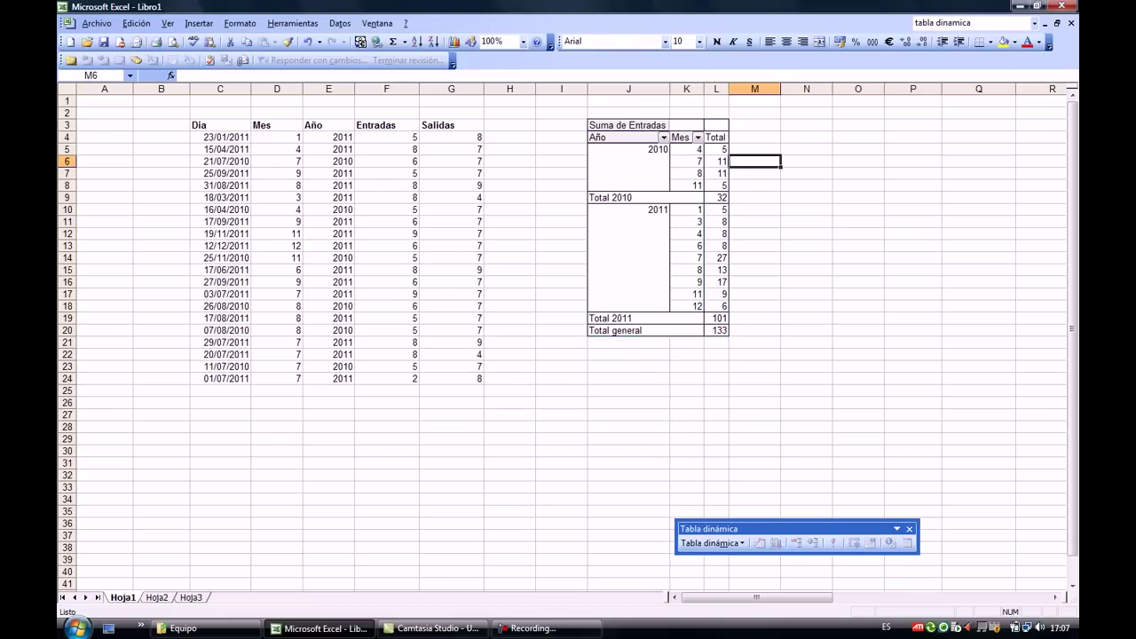
left_click(669, 150)
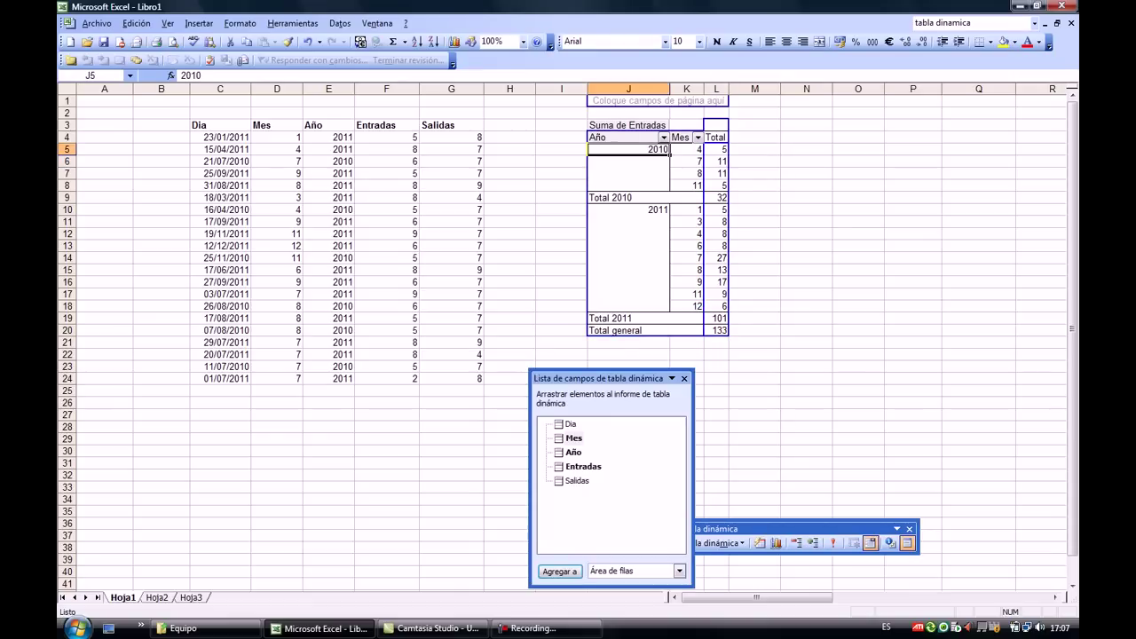
left_click(688, 151)
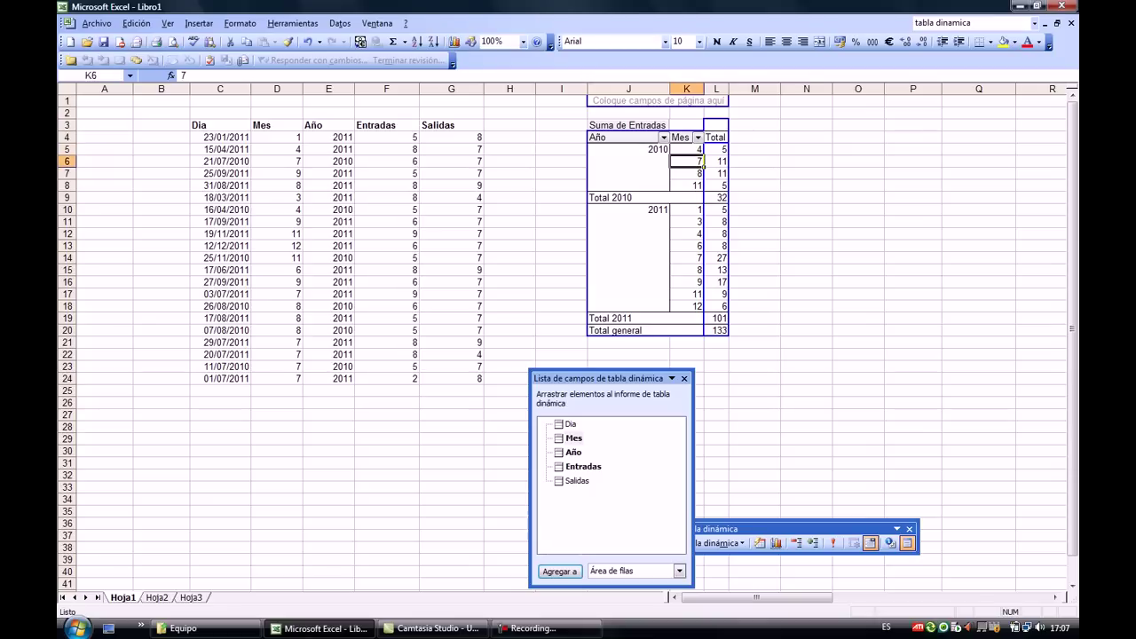
left_click(703, 174)
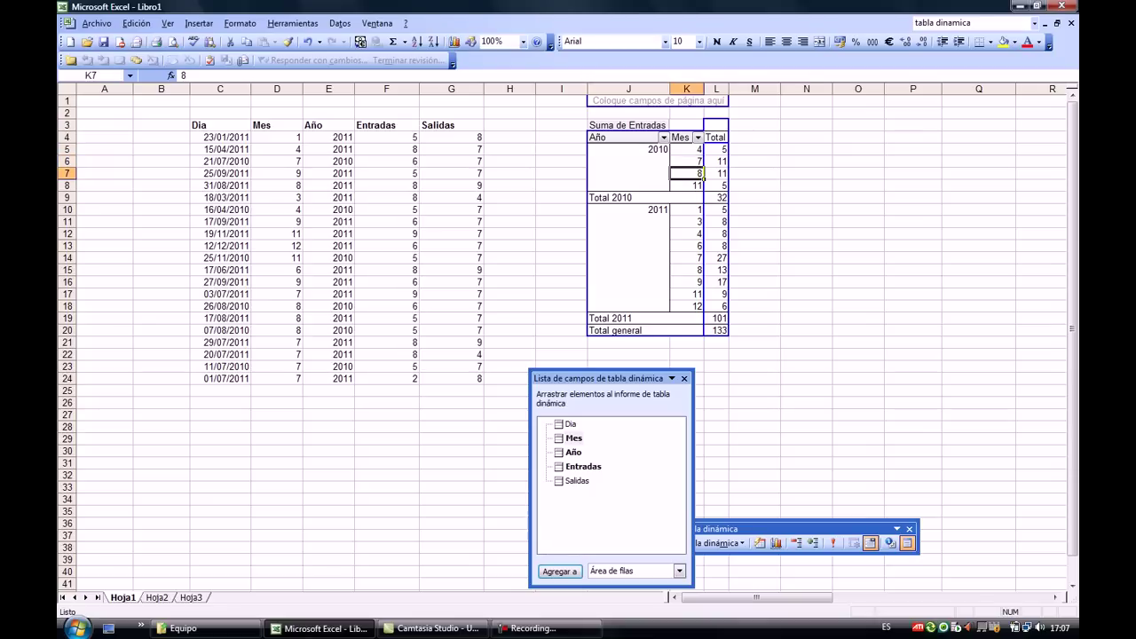
left_click(669, 211)
left_click(723, 319)
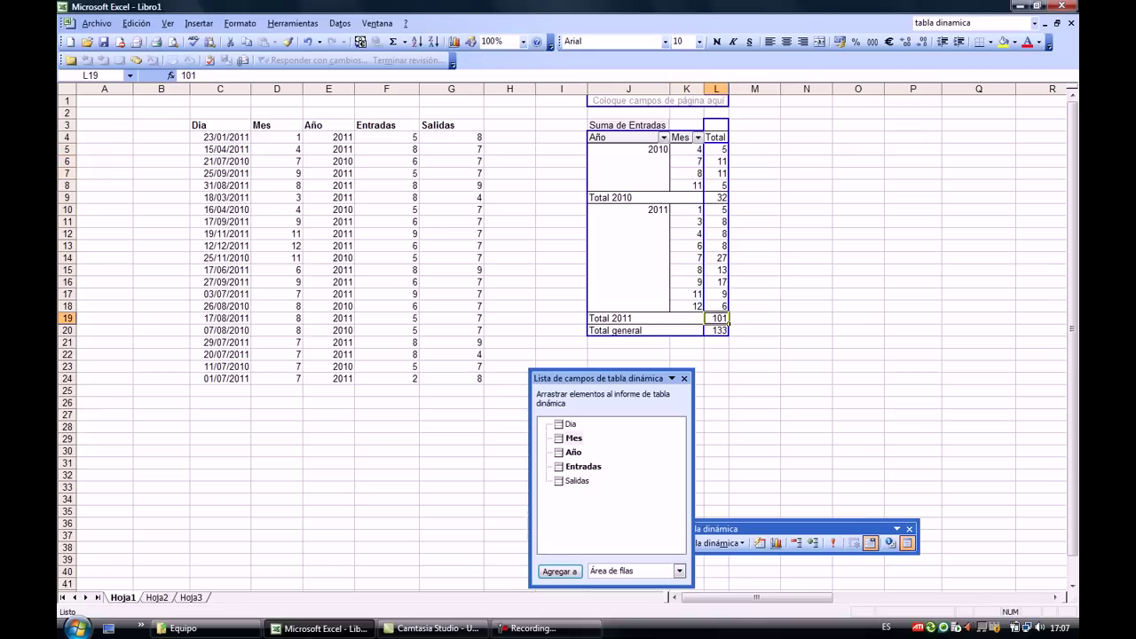
left_click_drag(697, 257, 723, 258)
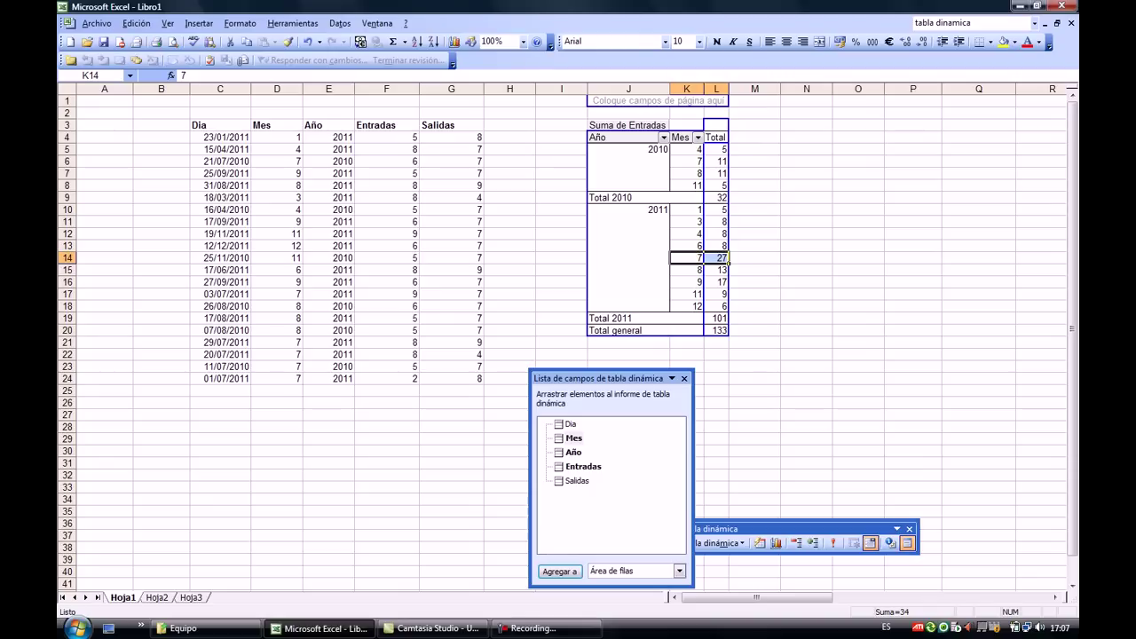
left_click_drag(627, 125, 515, 204)
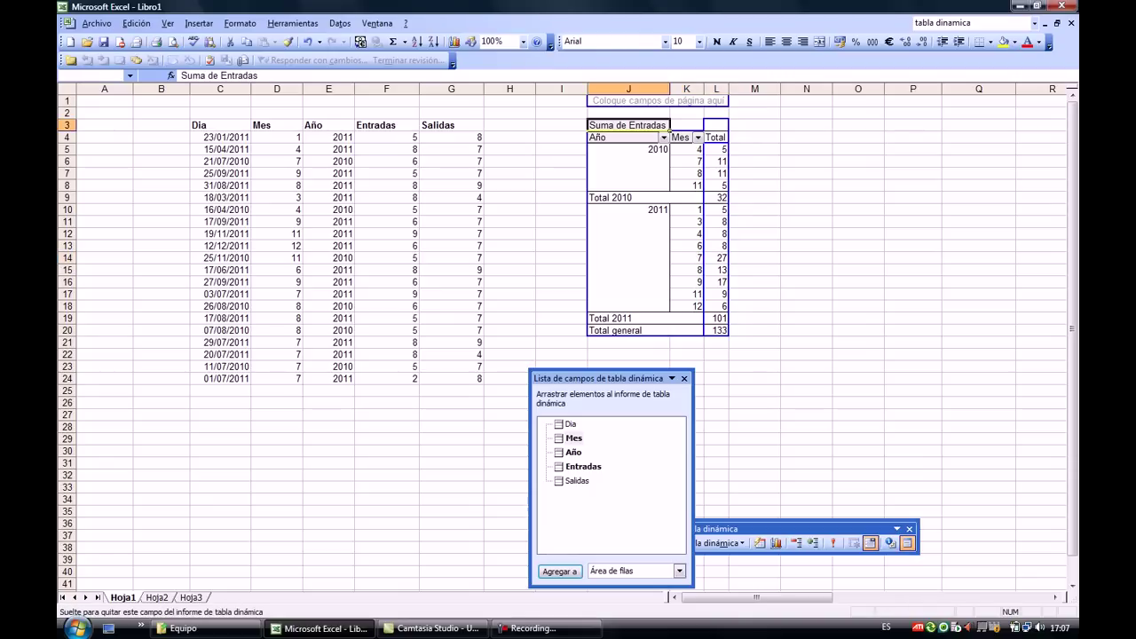
Sum Salidas in the data area and drag the Año field off the rows.
left_click_drag(577, 480, 582, 486)
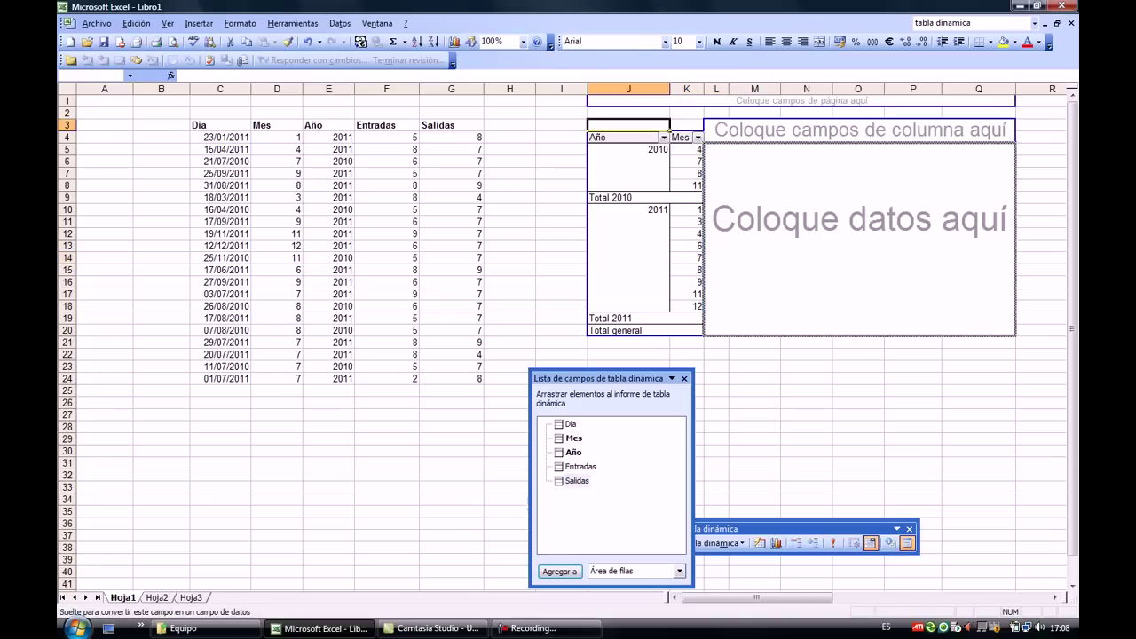
left_click_drag(670, 130, 670, 131)
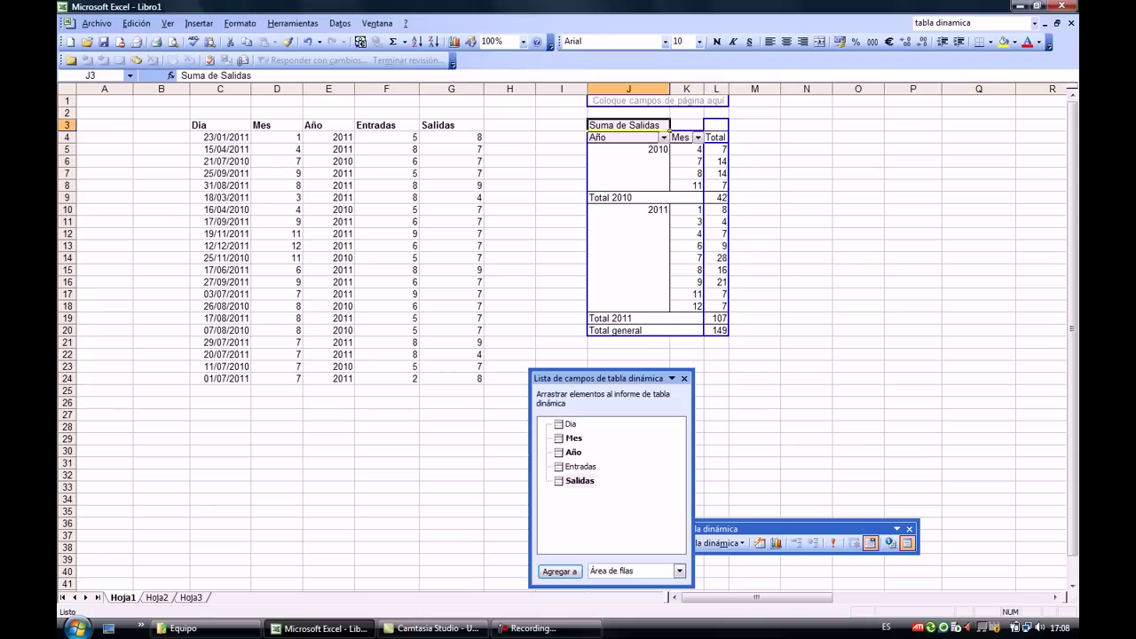
left_click_drag(669, 131, 662, 142)
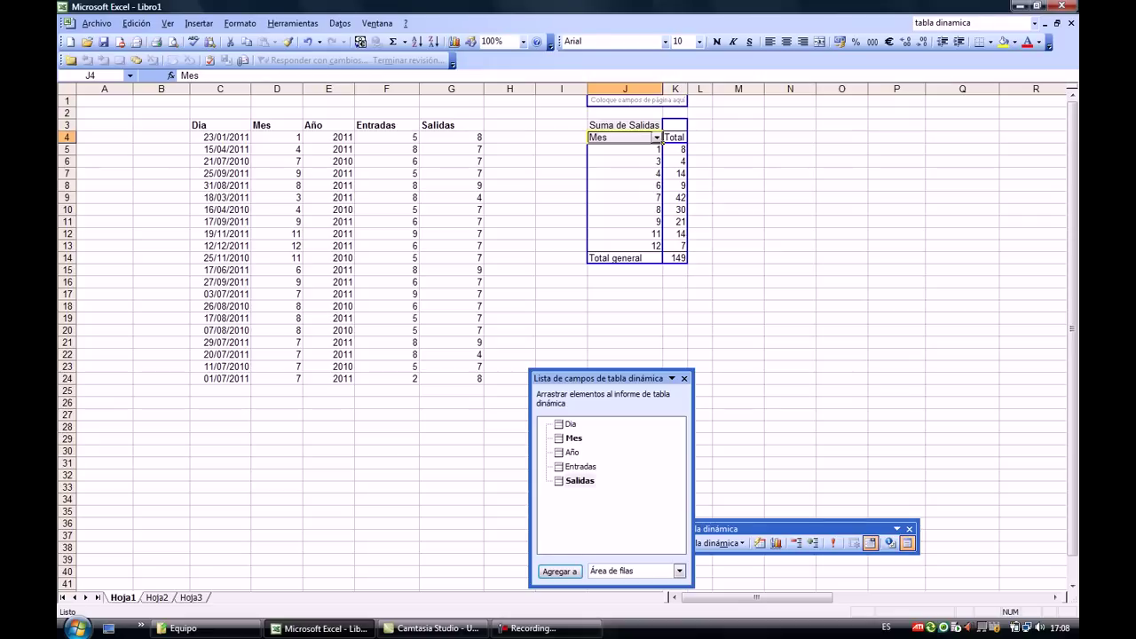
Select month 7 to verify its Salidas total of 42.
left_click_drag(643, 197, 681, 198)
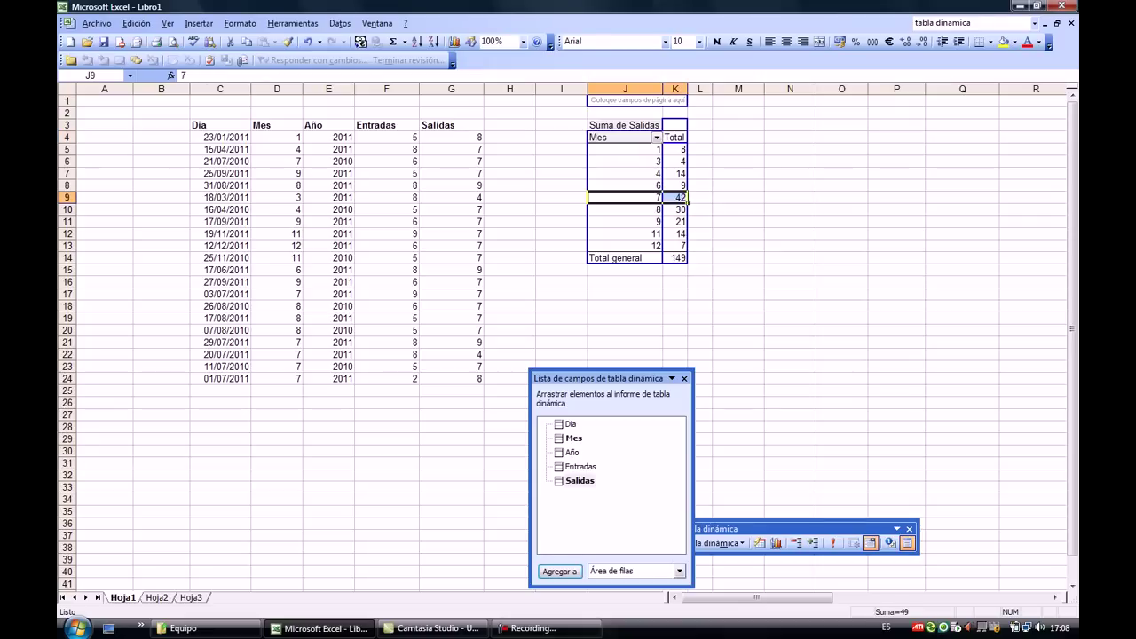